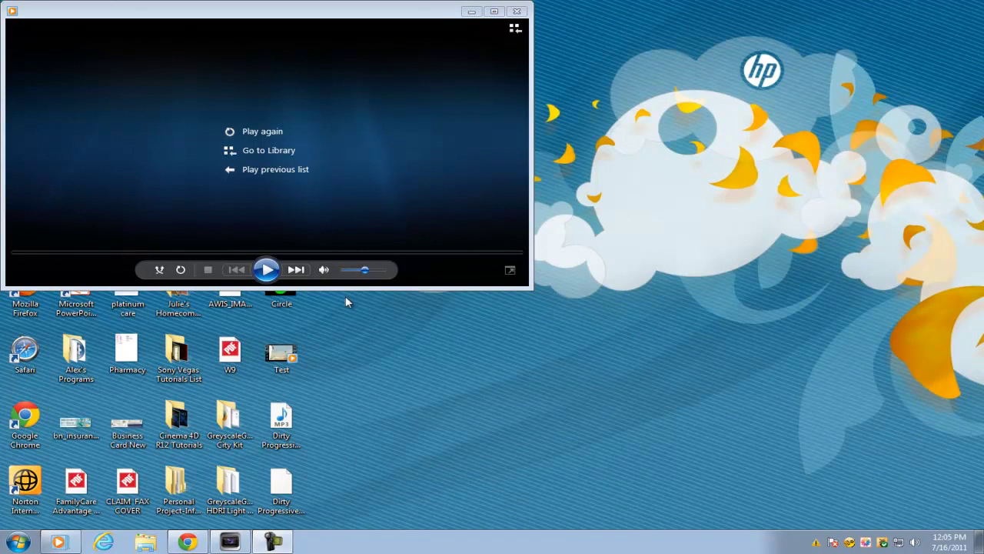
Play back the Test video, pause it on the sniper scope view, and minimize the player.
click(266, 269)
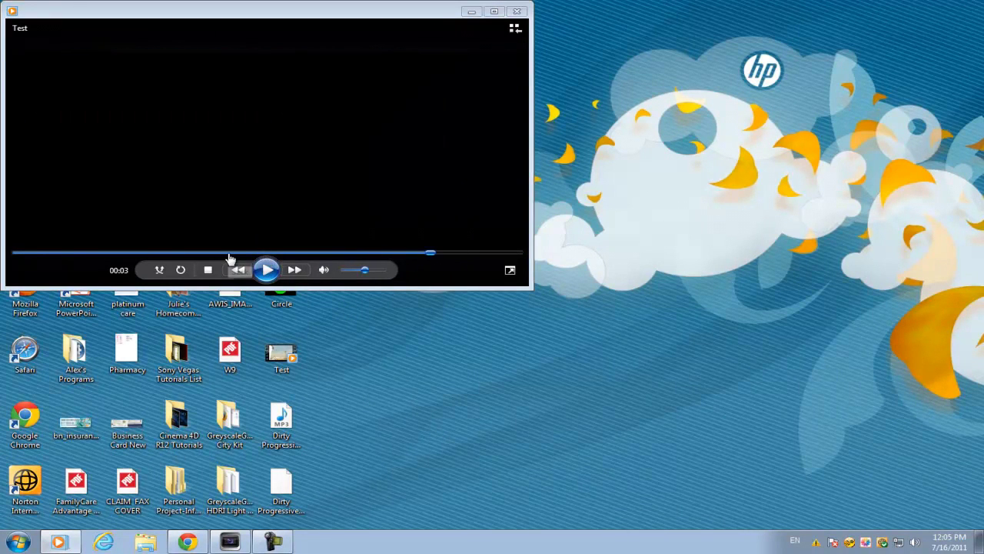
click(224, 253)
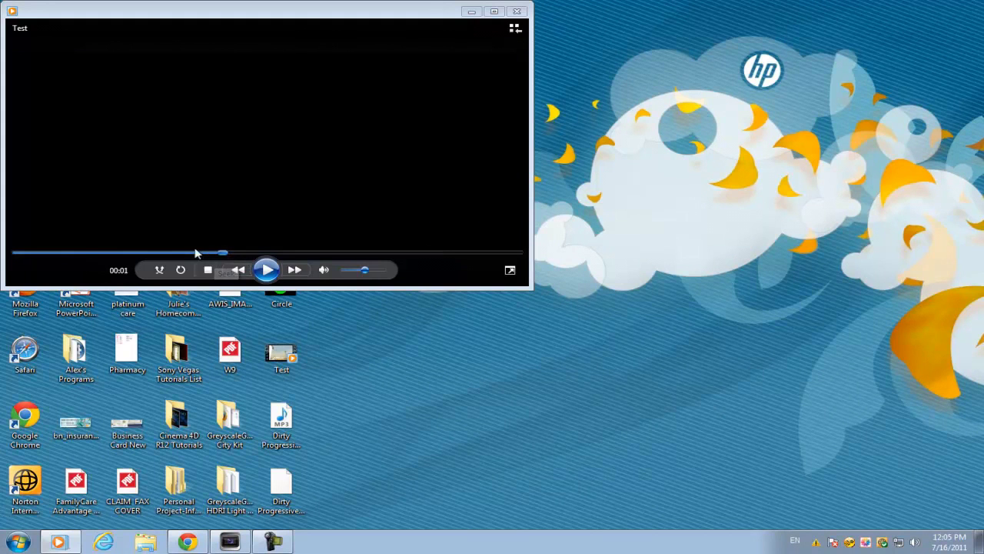
click(268, 270)
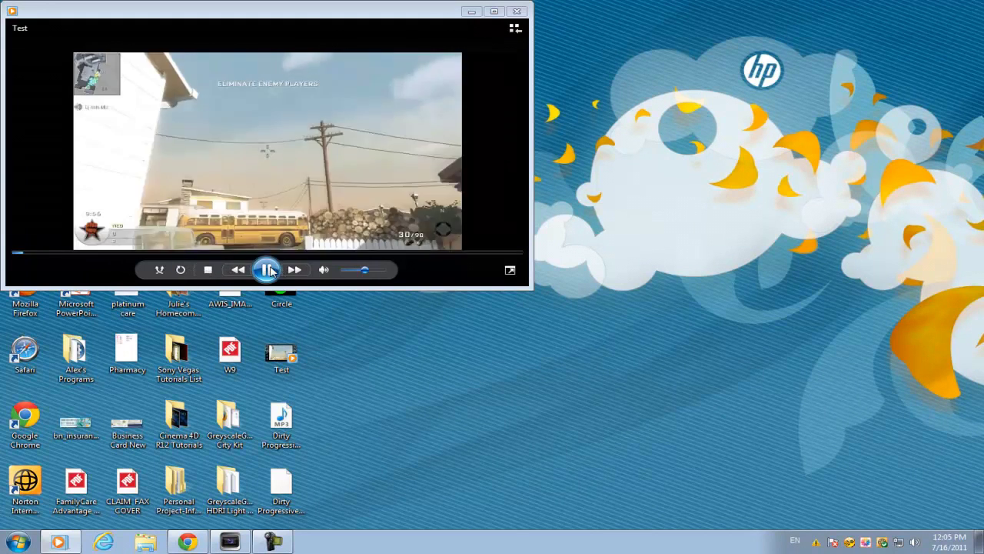
click(267, 270)
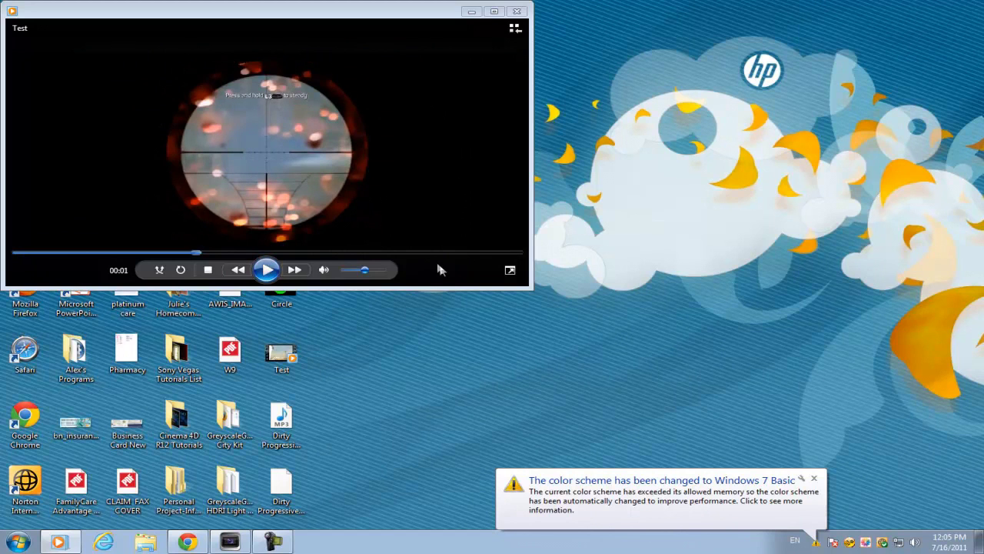
click(813, 479)
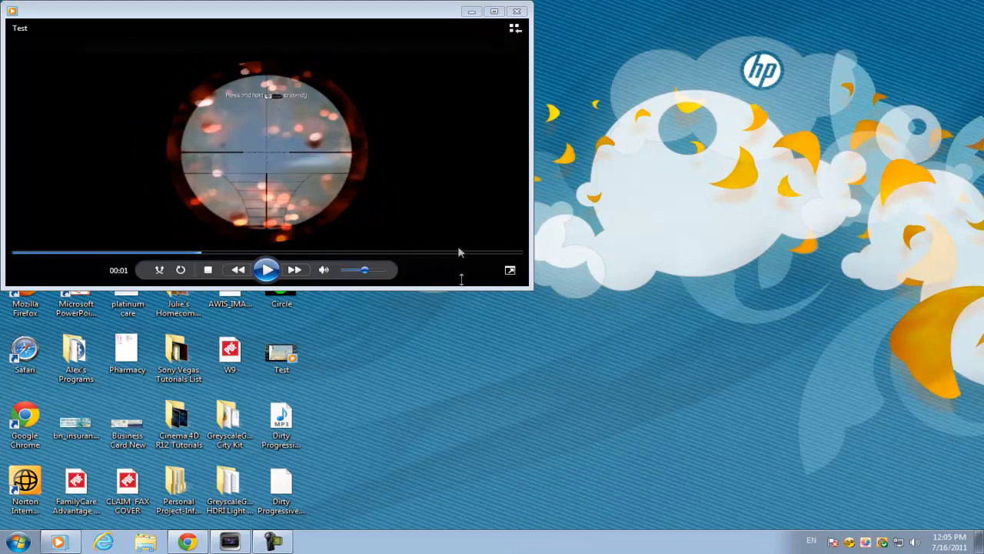
click(472, 11)
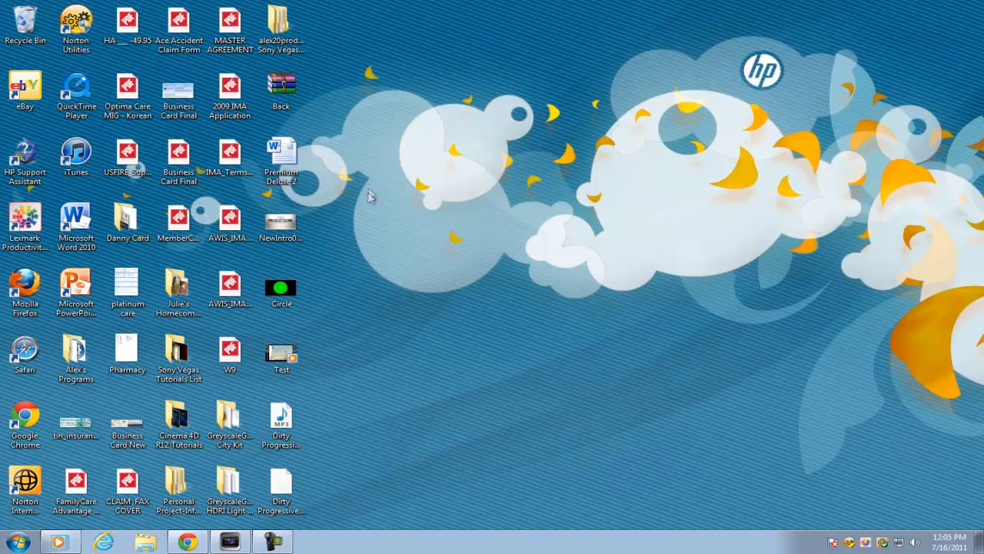
Switch to Vegas Pro and play the first gameplay clip from the start of the timeline.
click(282, 290)
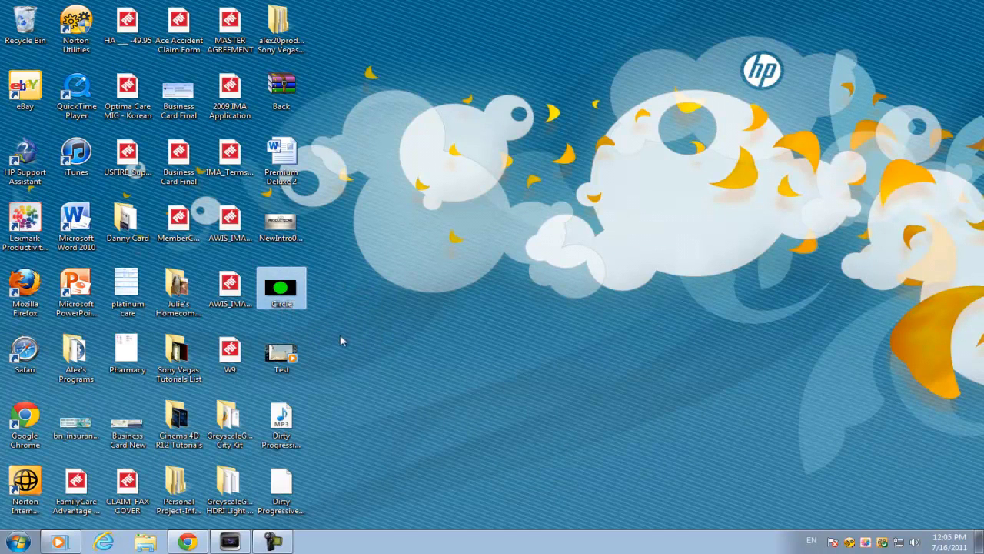
click(230, 541)
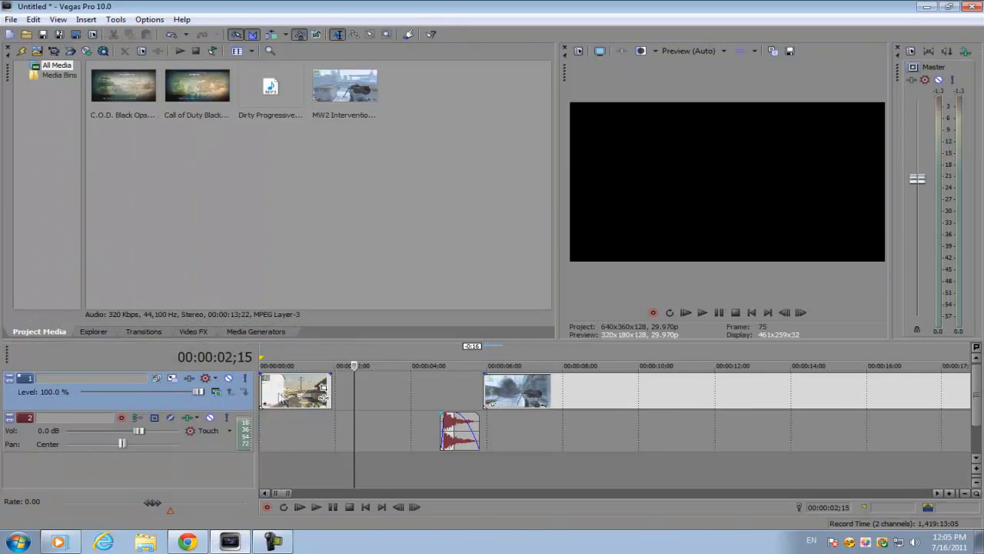
click(265, 396)
scroll(269, 396, up, 2)
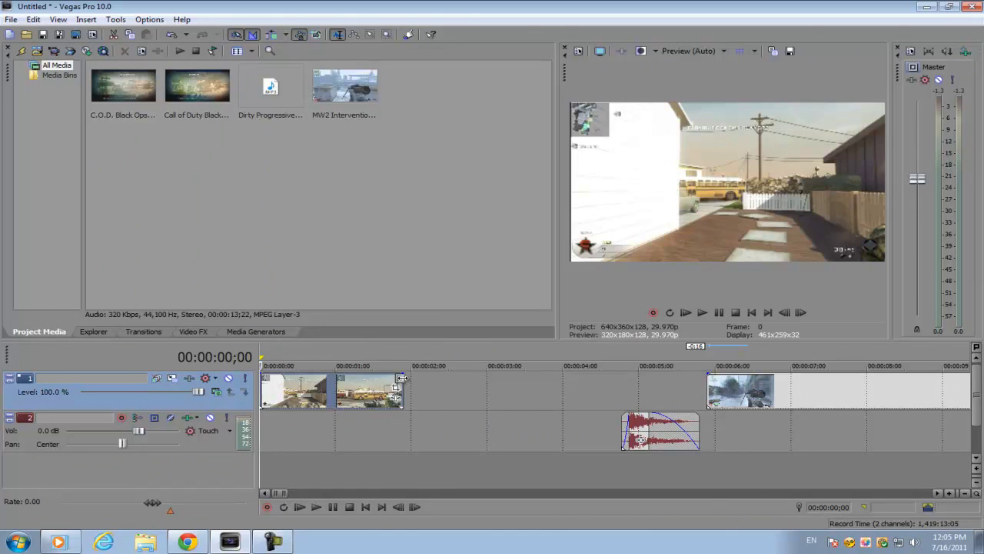
click(282, 384)
key(space)
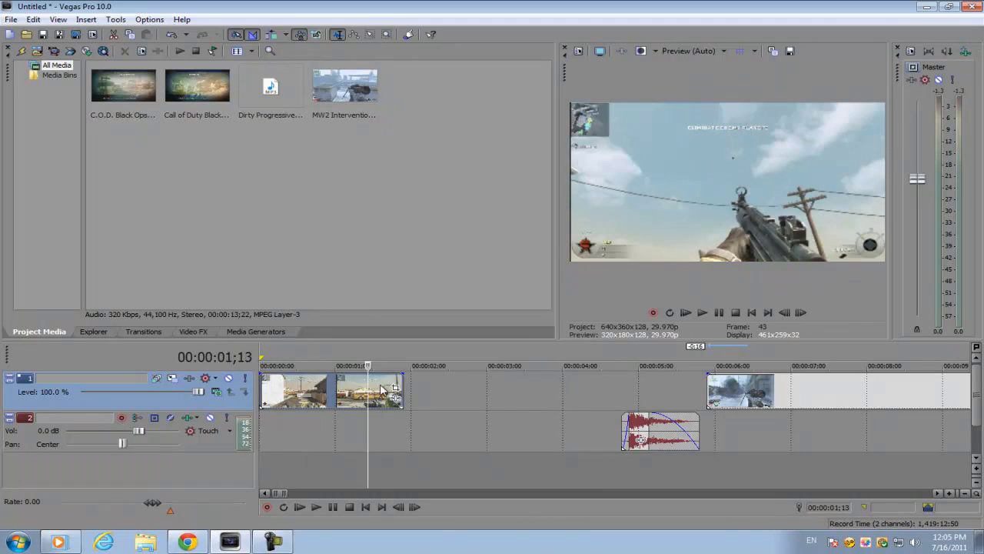
scroll(486, 398, down, 5)
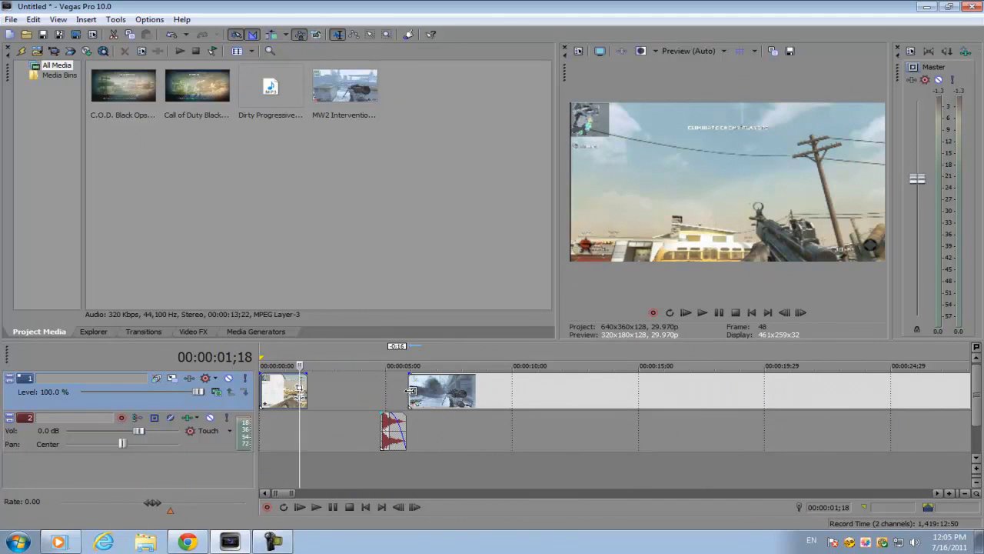
Split the second gameplay clip at 00:00:06;12, where the scope comes up, and delete the part before the split.
click(410, 391)
scroll(479, 402, up, 8)
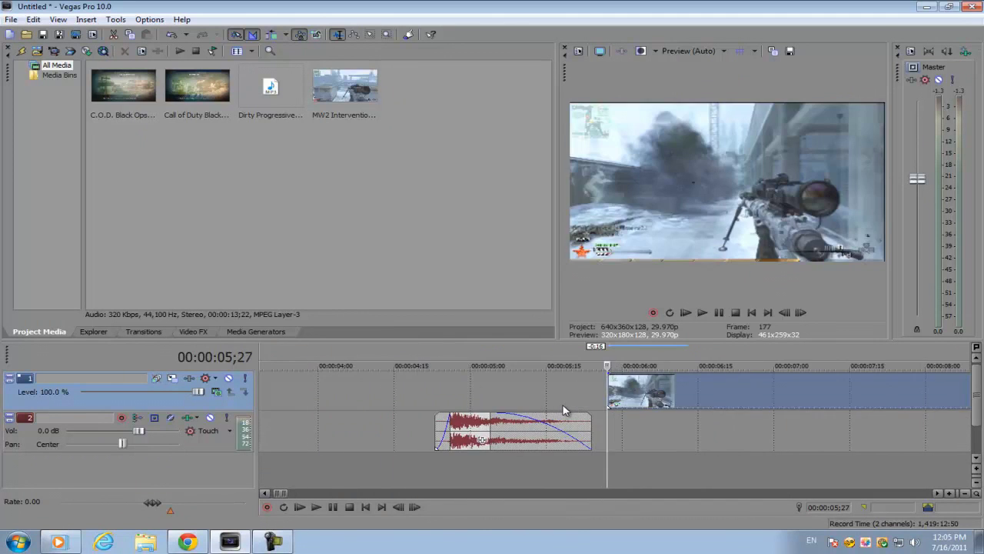
click(633, 391)
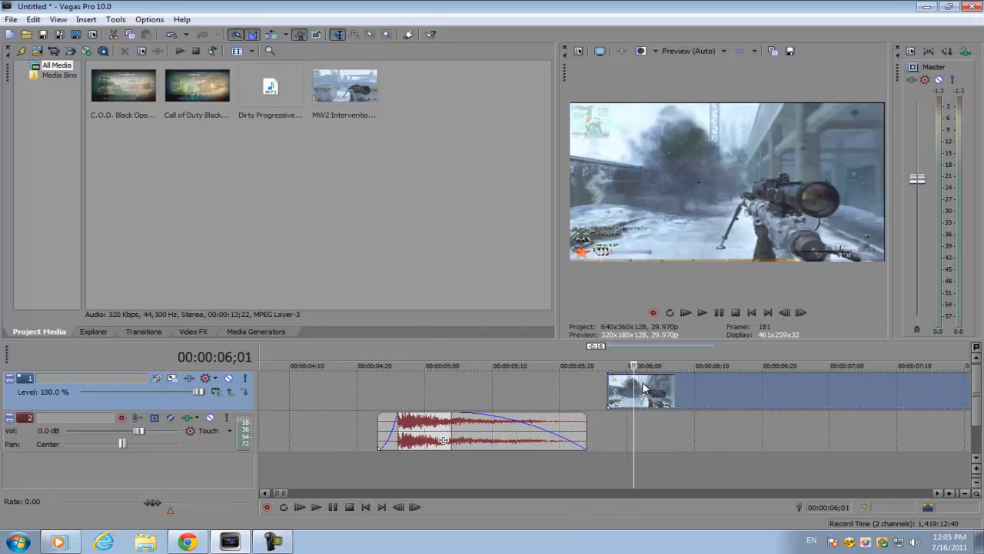
click(667, 389)
click(688, 388)
click(701, 389)
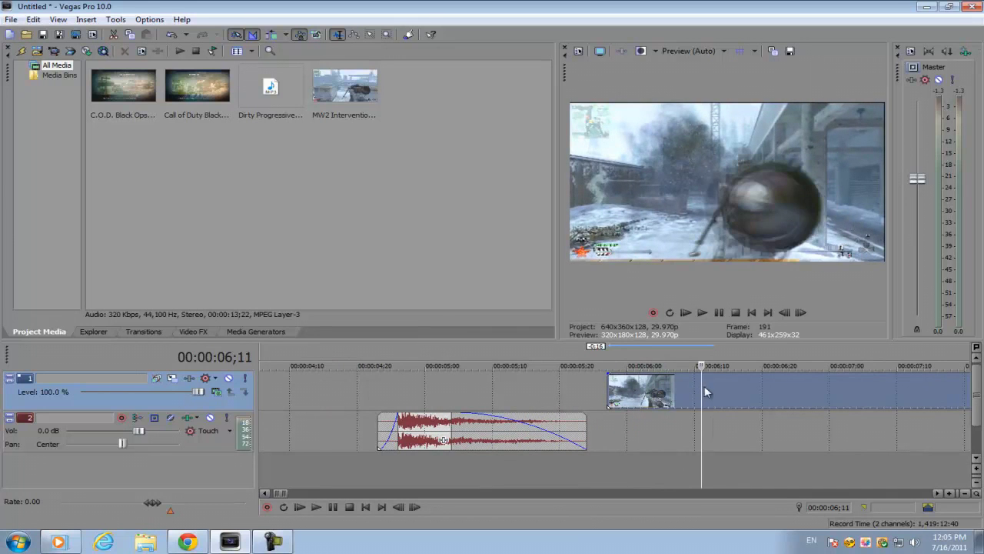
click(707, 387)
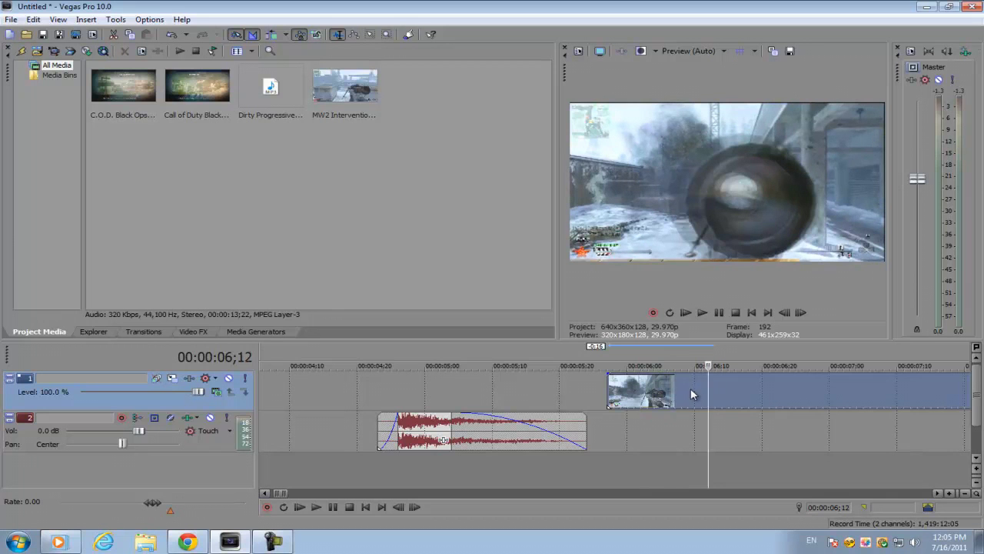
key(s)
right_click(677, 388)
click(725, 221)
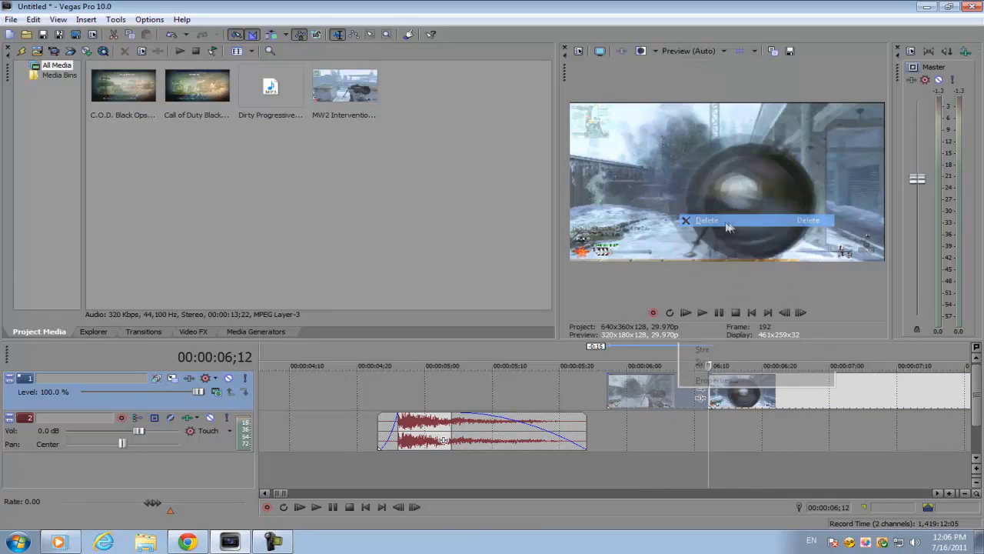
Split the scope clip at 00:00:06;19, delete the part after it, and move the remaining piece closer to the first clip.
drag(776, 398, 653, 415)
click(713, 392)
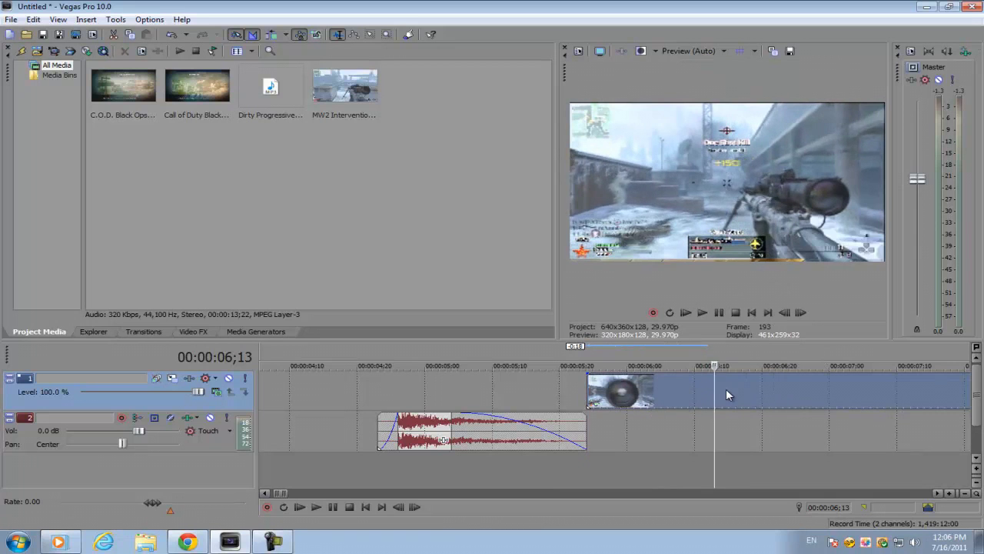
click(726, 388)
click(754, 389)
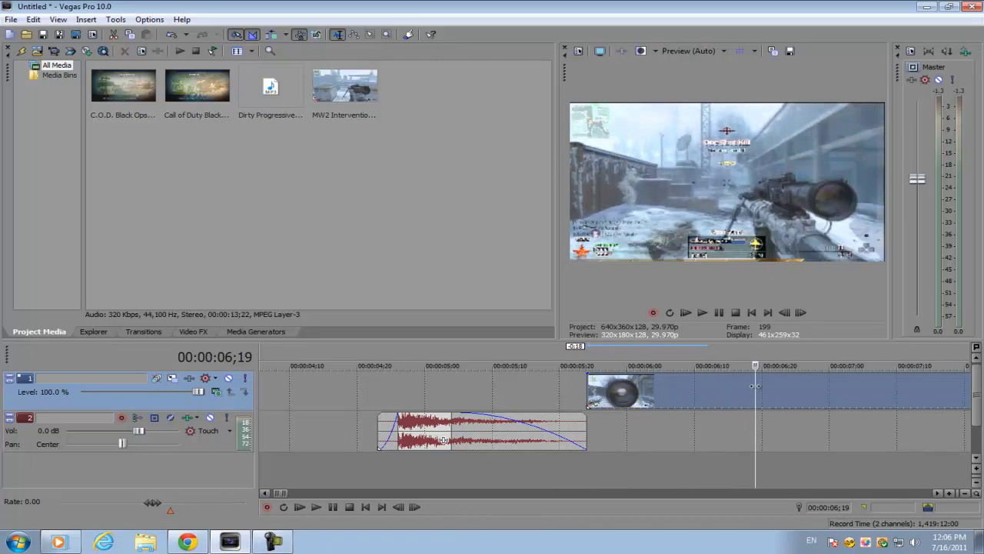
key(s)
right_click(803, 386)
click(815, 220)
scroll(610, 416, down, 3)
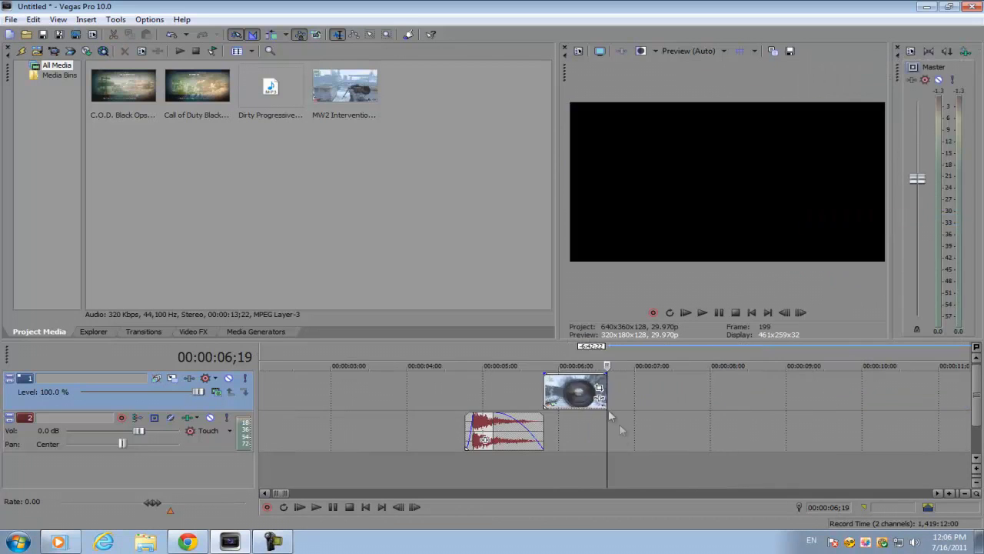
drag(557, 396, 481, 400)
click(413, 395)
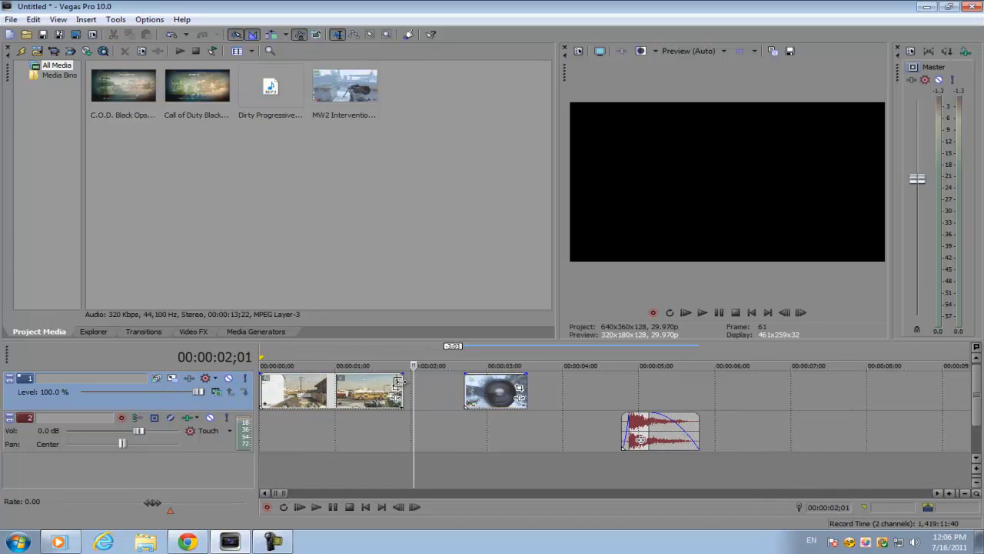
Insert a new video track above the clips and place the Circle image from the desktop on it at about 00:00:01;19.
right_click(533, 390)
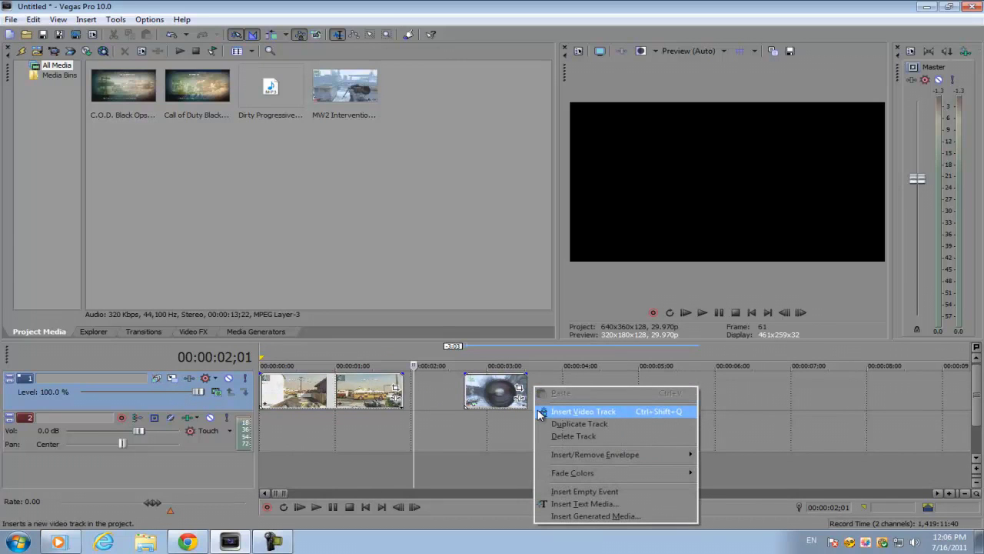
click(542, 413)
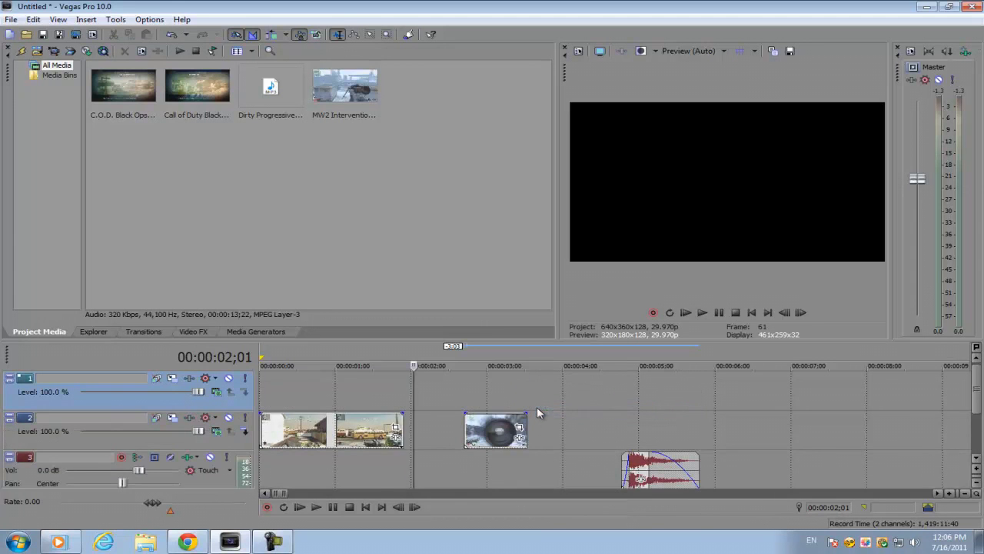
key(super+d)
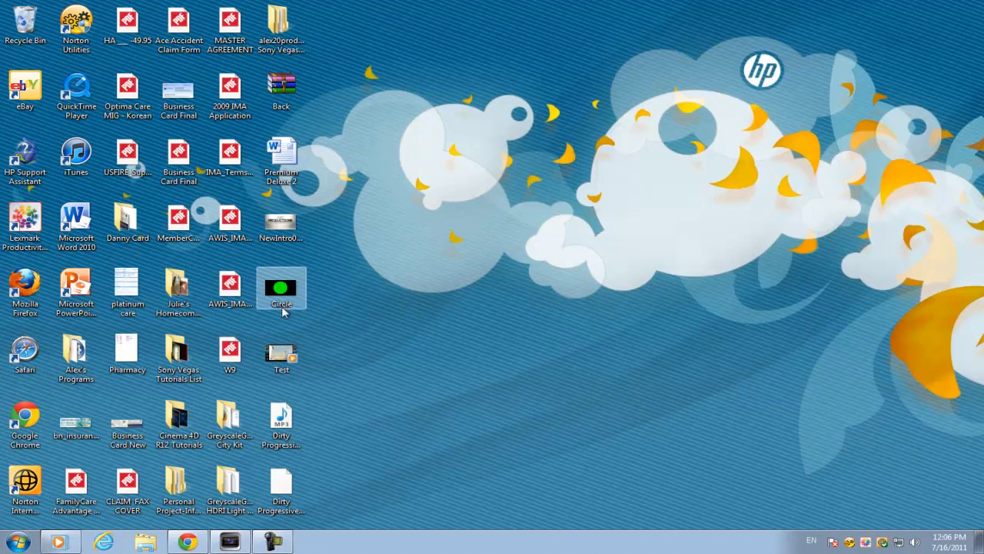
drag(282, 307, 396, 401)
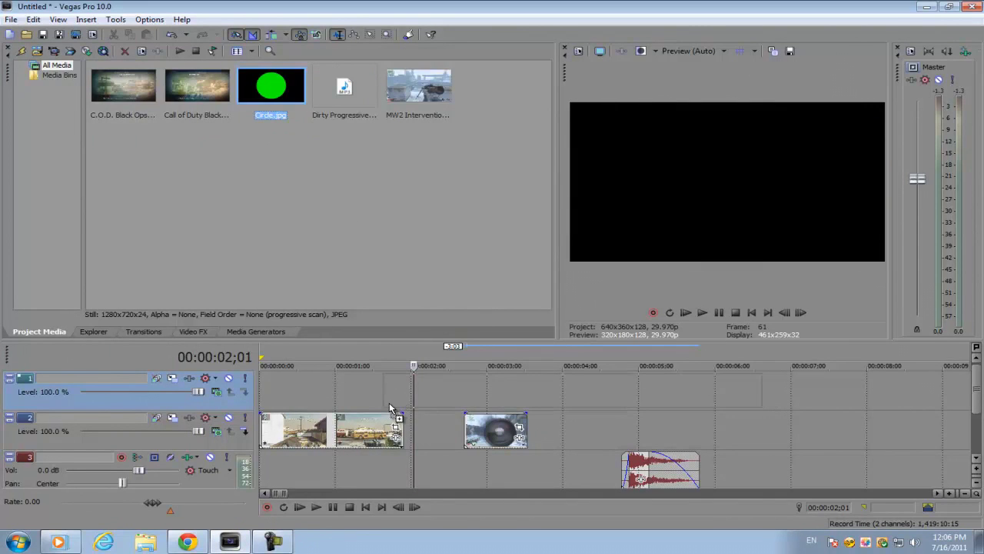
click(383, 384)
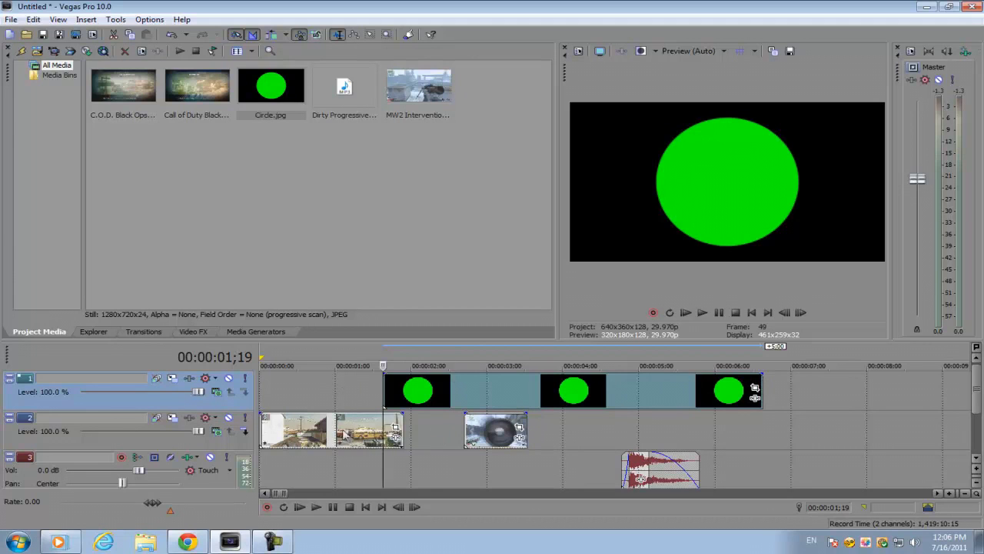
Shorten the Circle event to about 17 frames and move the scope clip directly against the end of the first clip.
drag(761, 385, 426, 389)
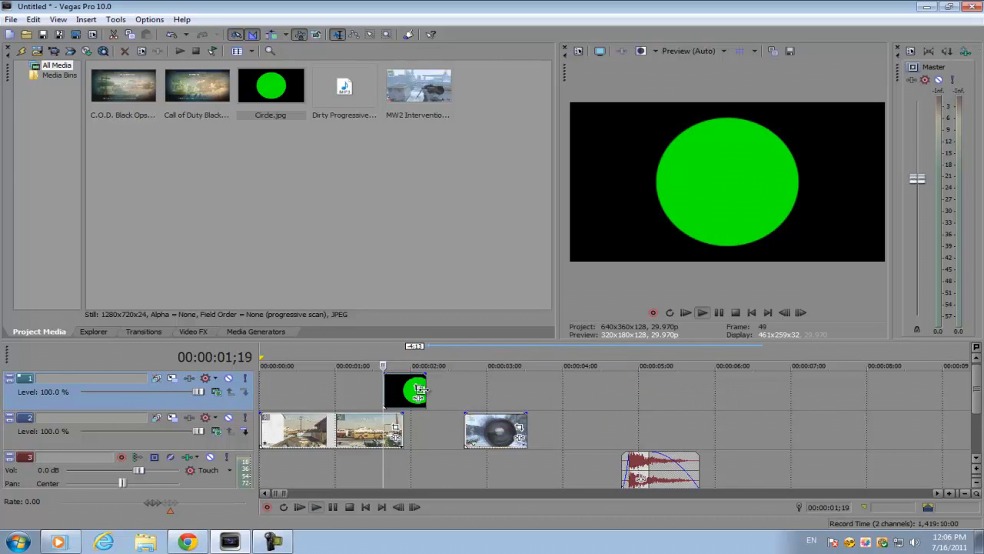
key(space)
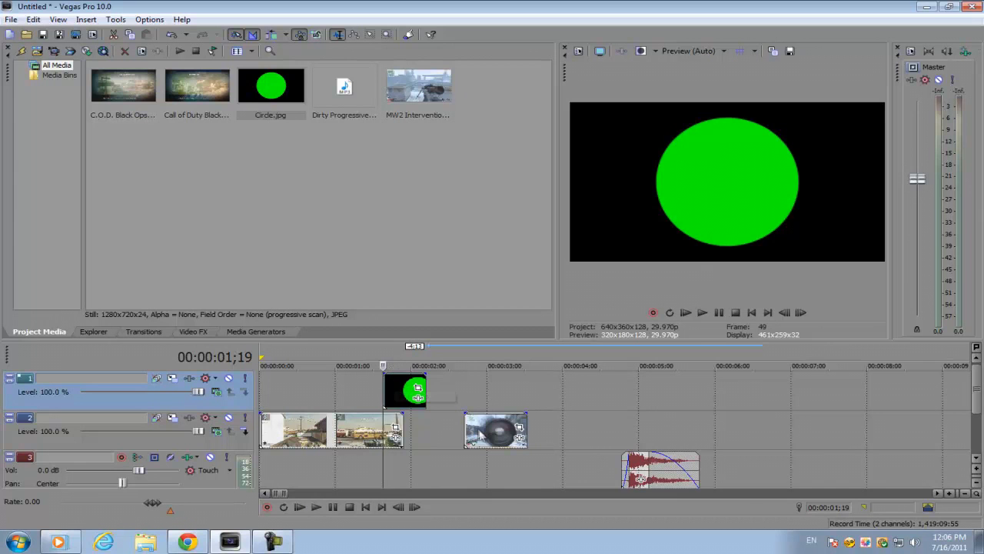
drag(485, 428, 423, 427)
click(337, 393)
key(space)
Adjust the Circle event to overlap the cut between the two clips, starting at about 00:00:01;15 and ending at 00:00:02;03.
key(space)
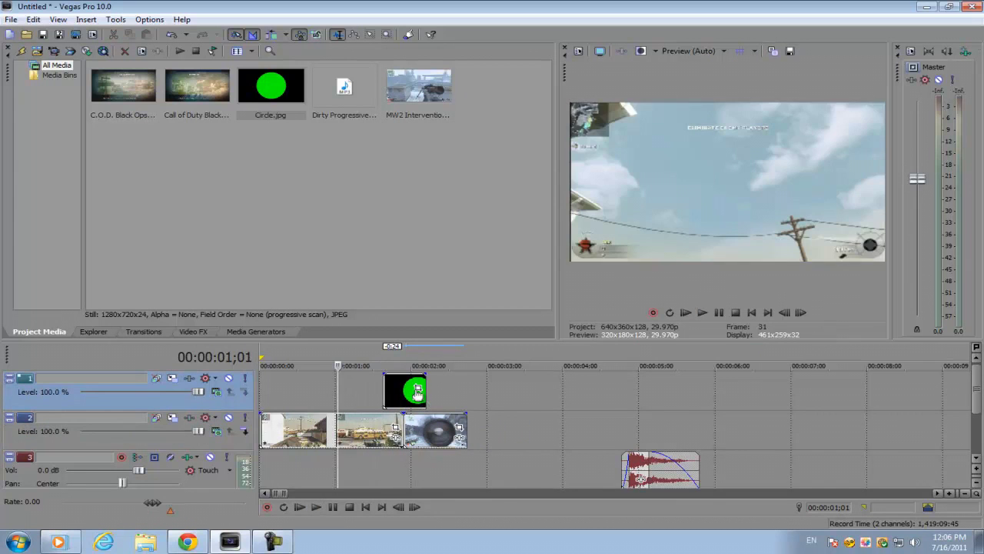
drag(426, 390, 406, 395)
key(space)
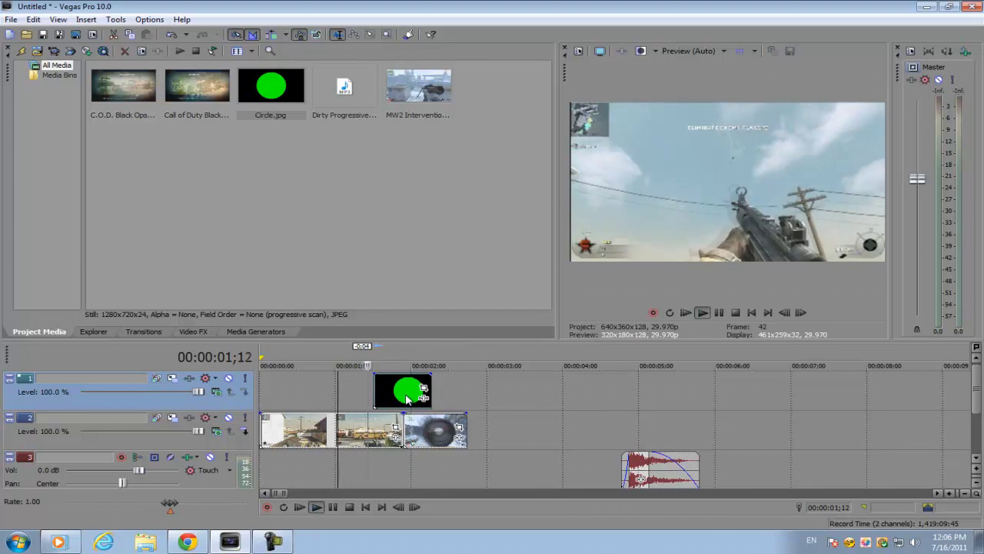
key(space)
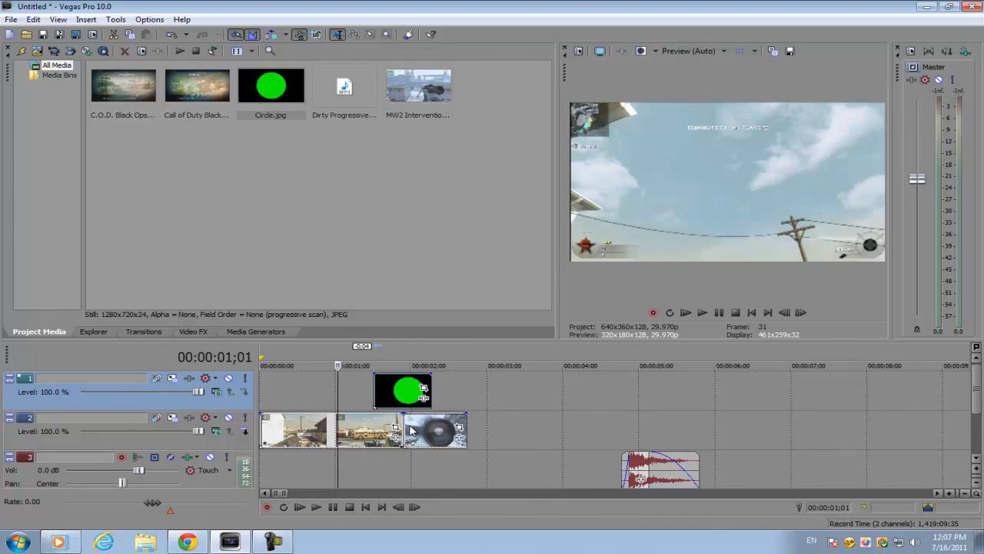
drag(431, 395, 419, 395)
click(419, 427)
scroll(419, 427, up, 5)
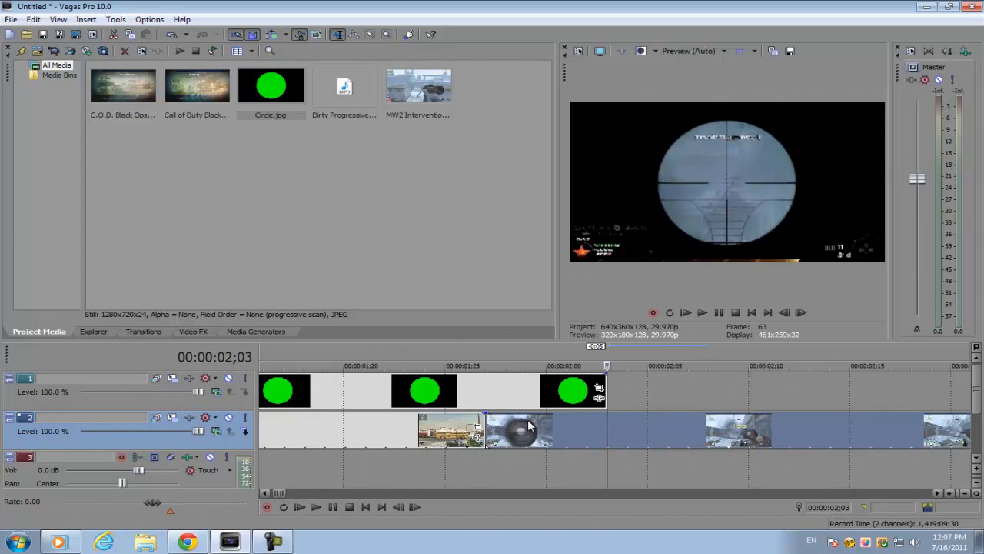
Apply the Chroma Keyer effect with the Green Screen preset to the Circle event and set its blur amount to about 0.072.
click(465, 394)
click(194, 331)
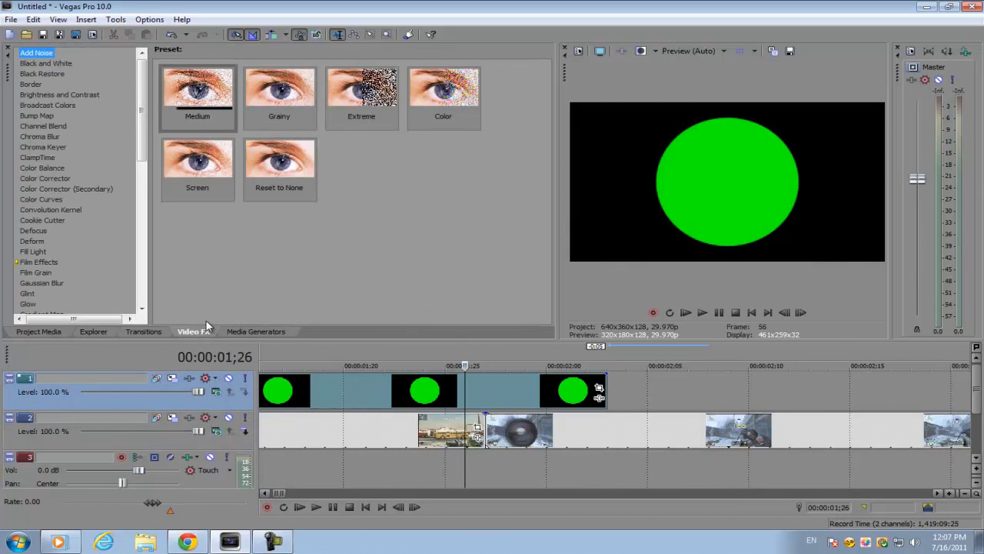
click(37, 144)
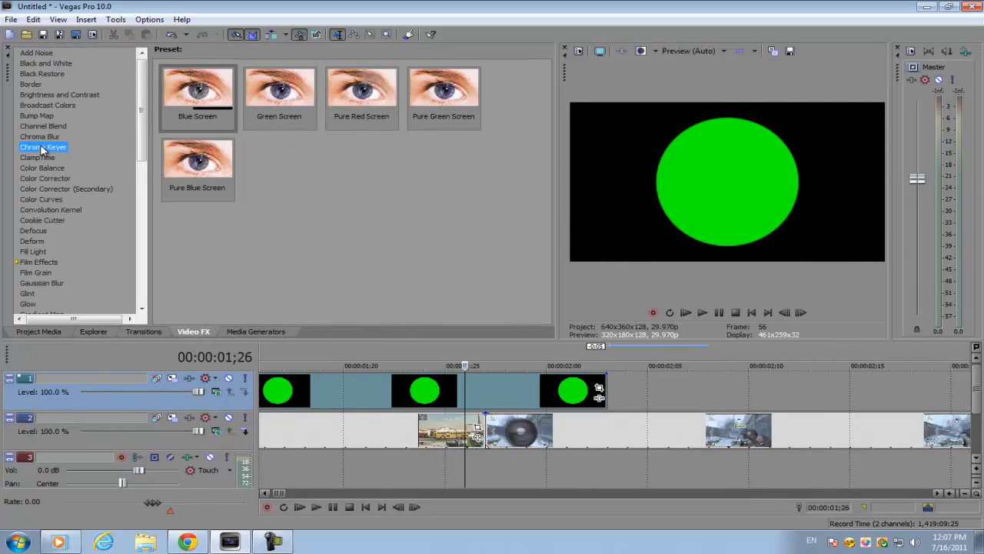
drag(219, 103, 205, 89)
drag(276, 96, 419, 388)
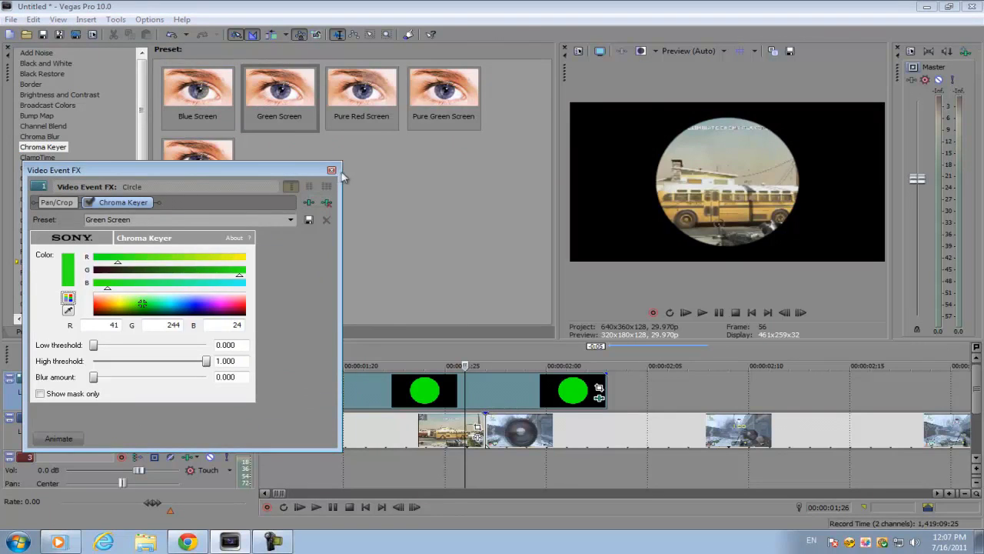
drag(91, 378, 101, 384)
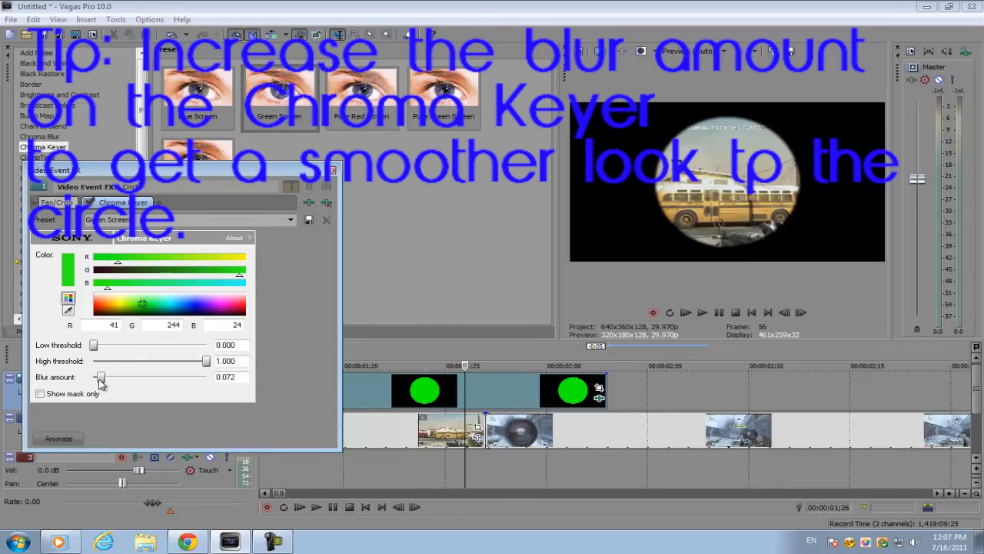
Close the Chroma Keyer settings and examine the frames from the cut between the clips to the end of the Circle event.
click(333, 170)
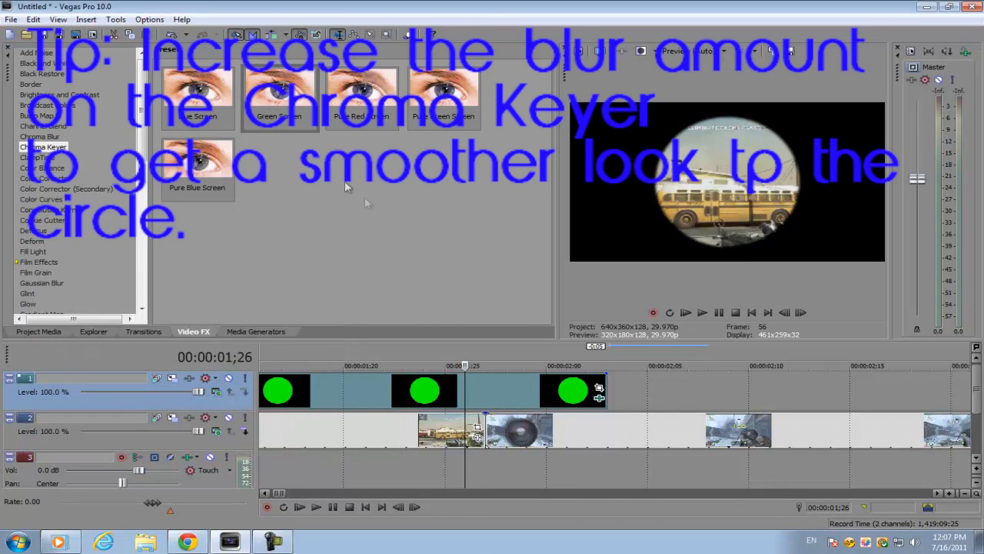
click(485, 396)
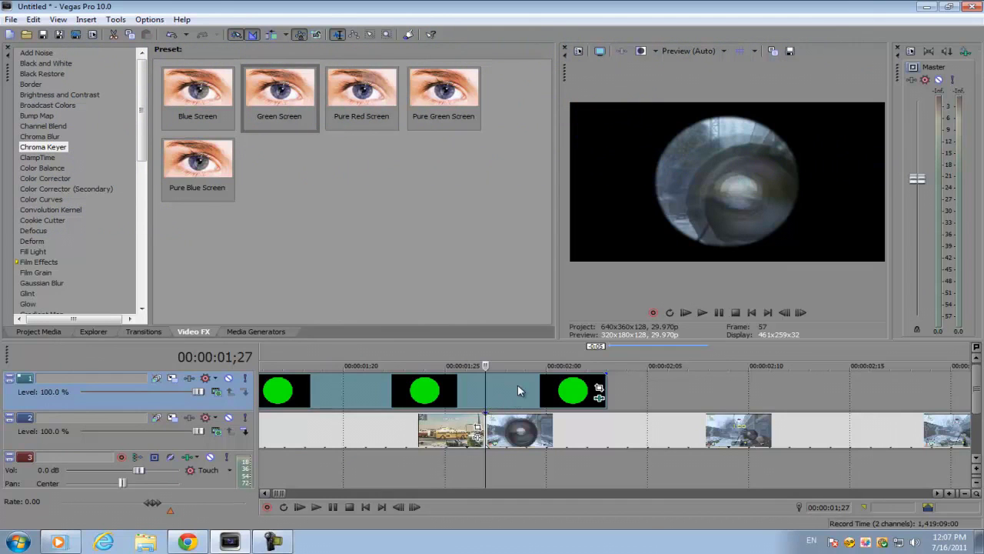
click(526, 436)
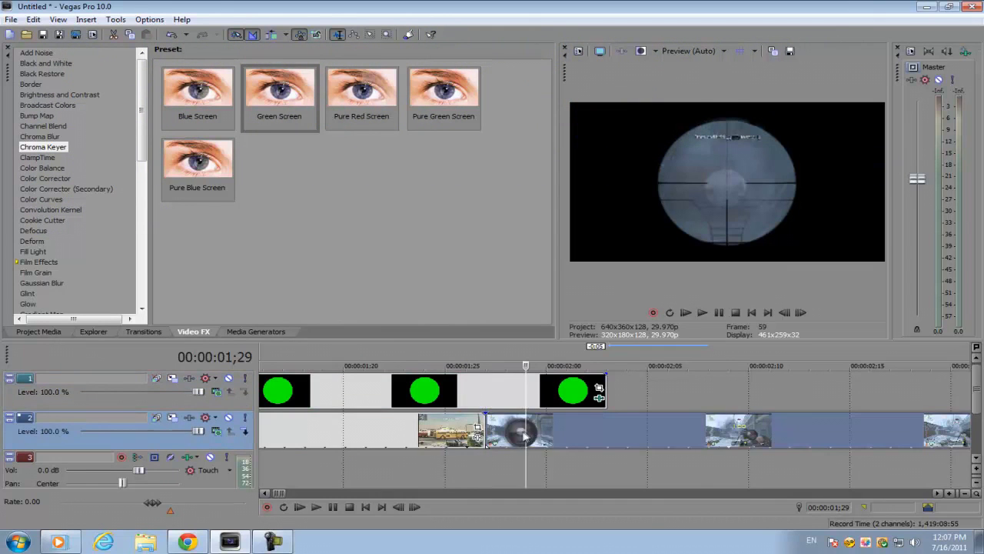
click(568, 432)
click(591, 423)
click(608, 421)
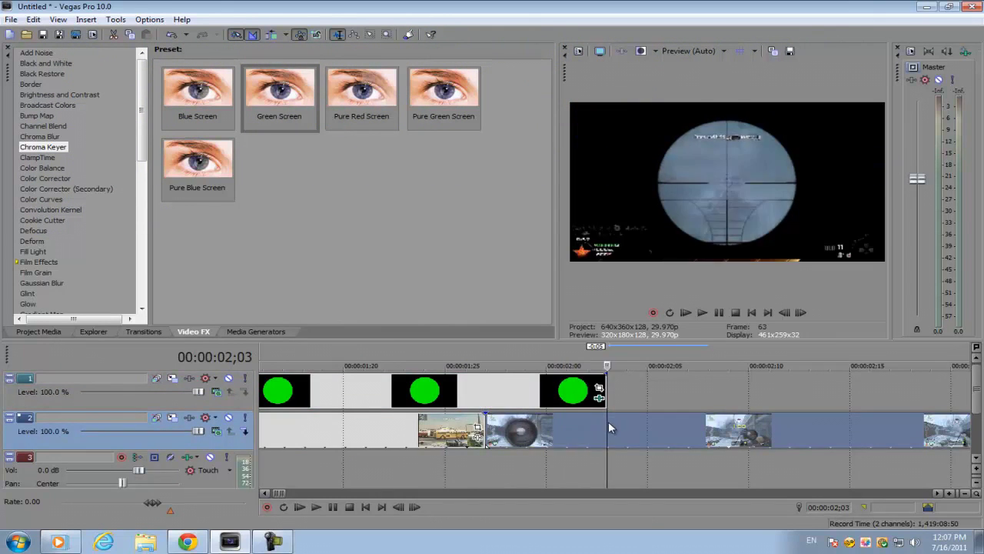
click(621, 423)
click(587, 426)
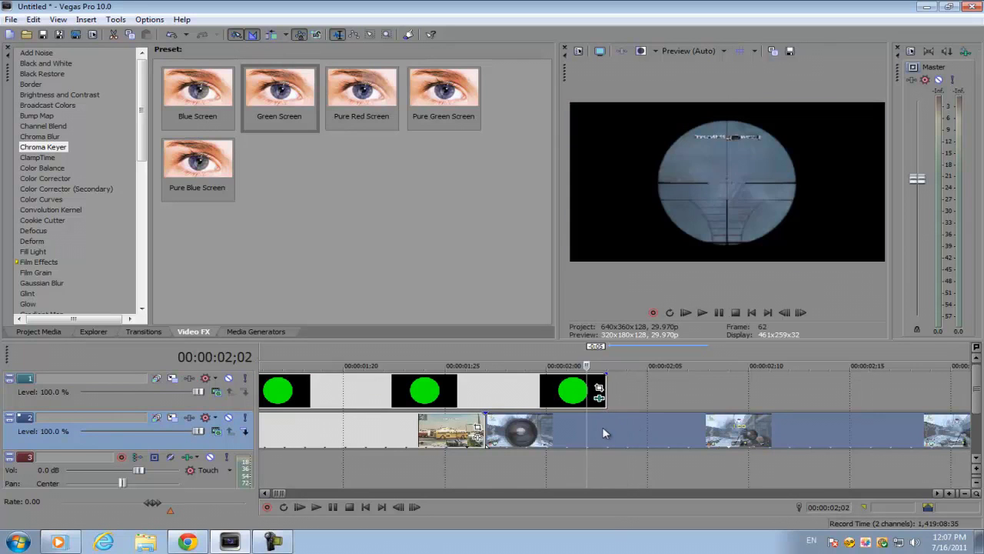
click(607, 427)
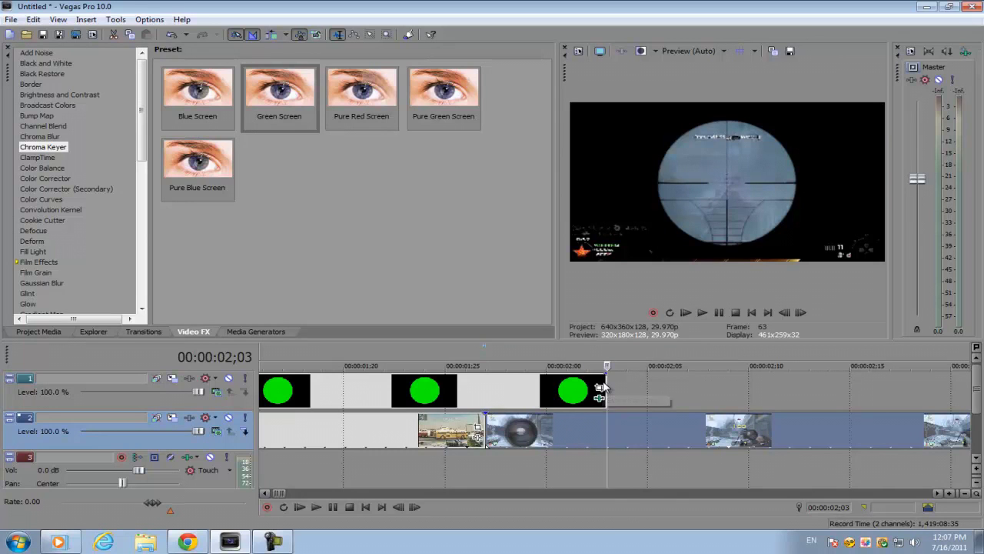
Move the sound event on the audio track under the scope clip, starting at about 00:00:01;29, and check the frames around it.
scroll(584, 446, down, 5)
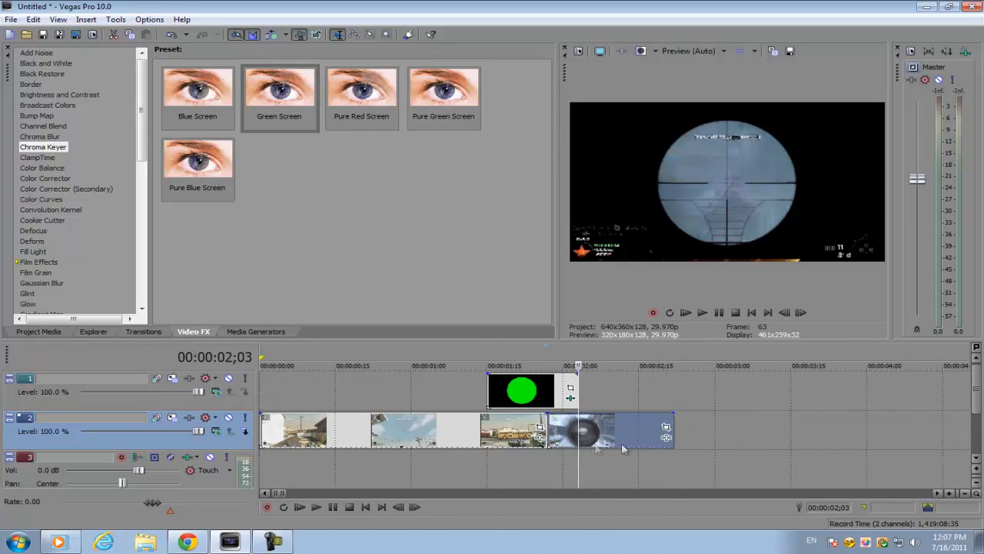
drag(523, 461, 419, 462)
scroll(419, 463, up, 6)
drag(709, 465, 629, 471)
click(610, 433)
click(676, 432)
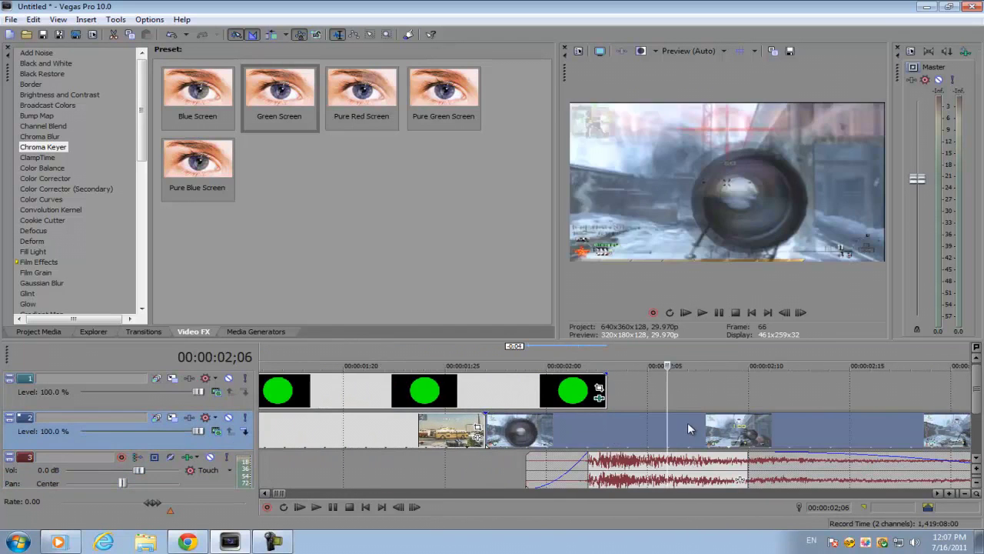
click(645, 426)
click(592, 433)
scroll(353, 405, down, 2)
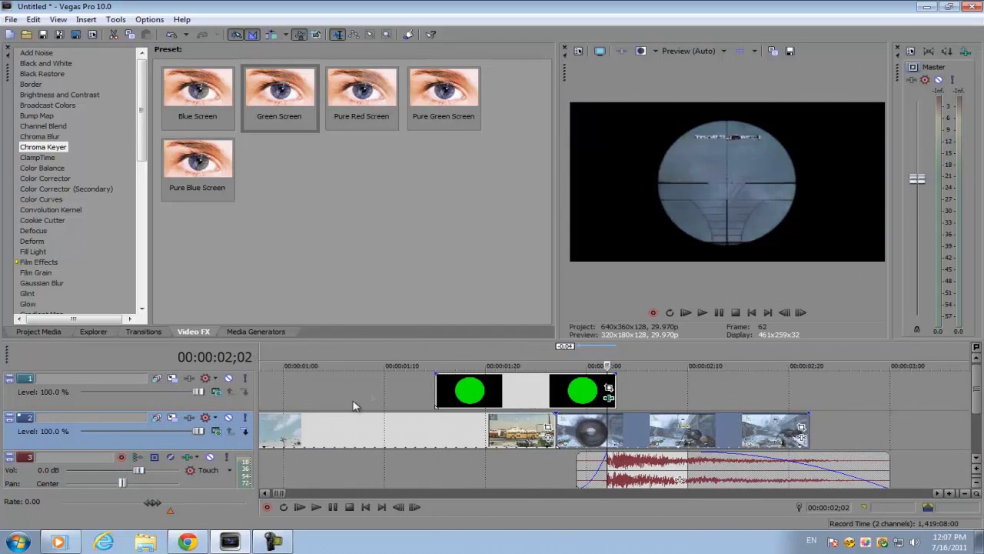
In Event Pan/Crop for the Circle event, reduce the framing at its first frame to about 500.6 wide by 281.6 high.
click(436, 385)
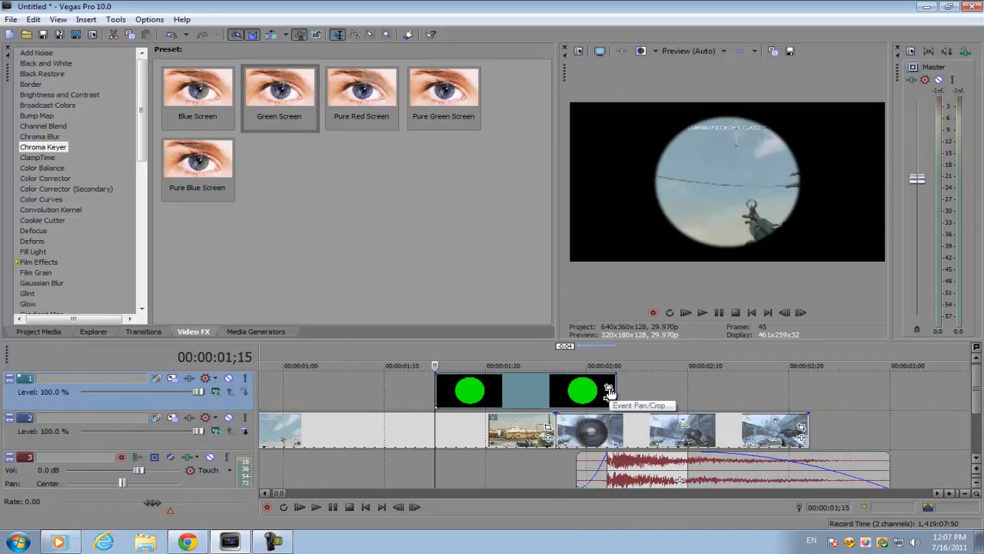
click(608, 391)
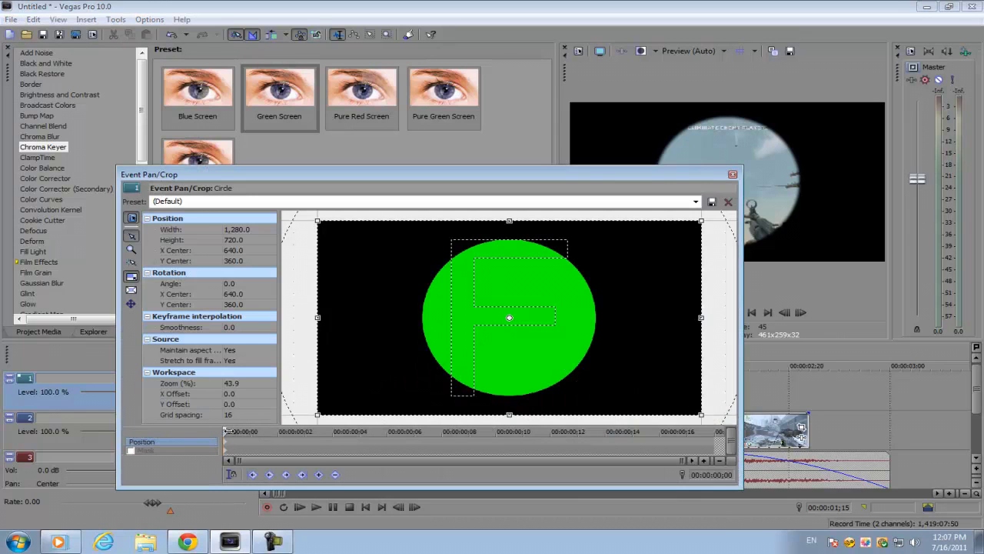
click(260, 239)
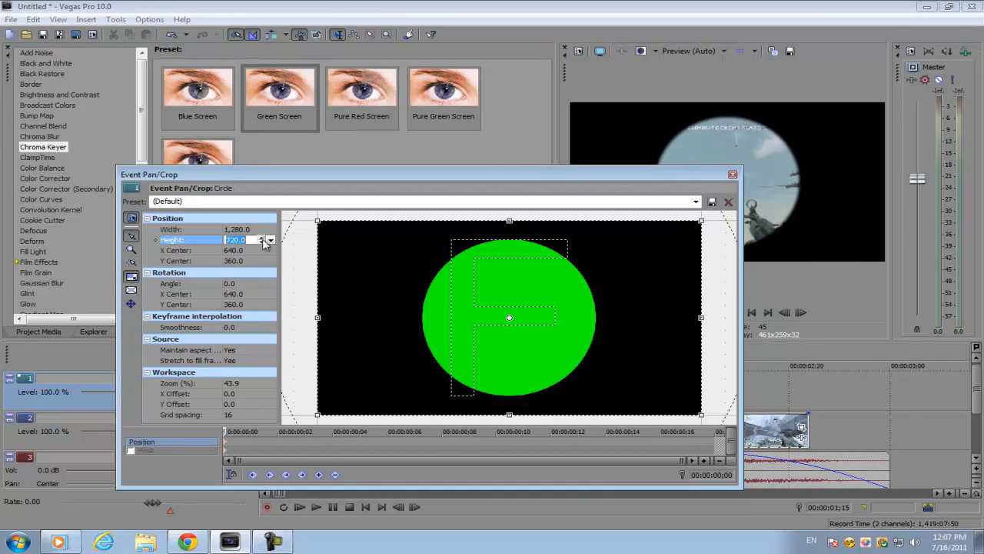
click(187, 230)
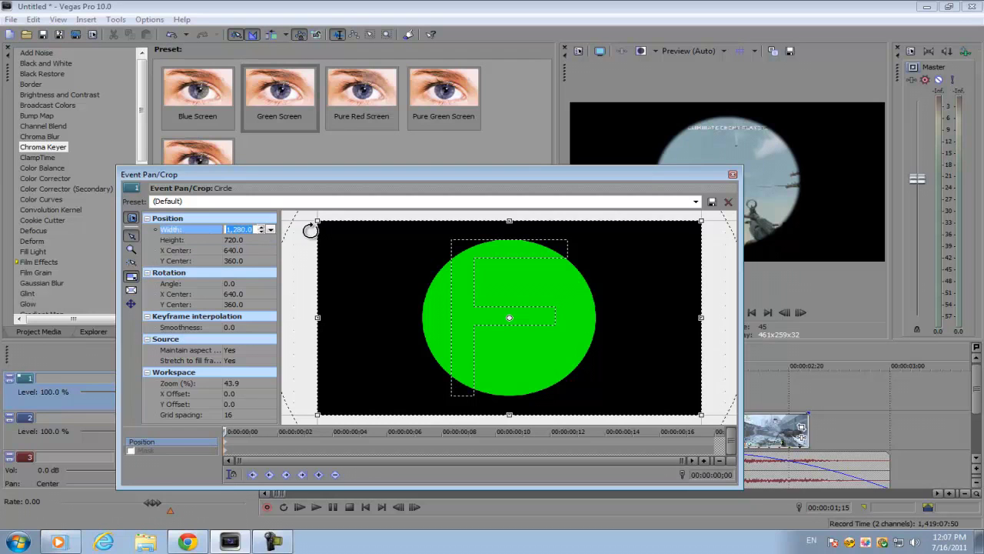
drag(260, 229, 264, 240)
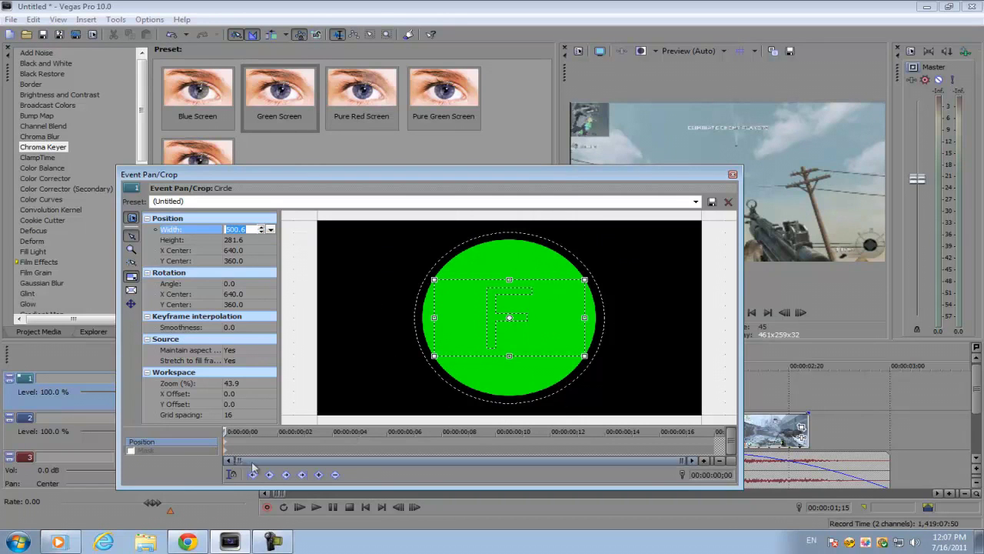
Restore the Circle's default 1,280 by 720 framing at event time 00:00:00;18 and close Event Pan/Crop.
click(224, 432)
key(space)
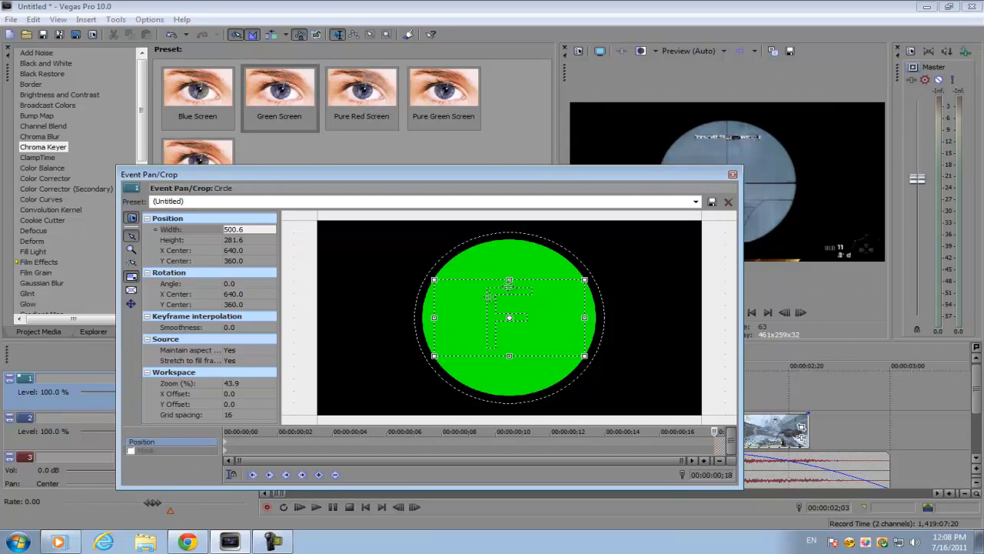
right_click(527, 311)
click(554, 318)
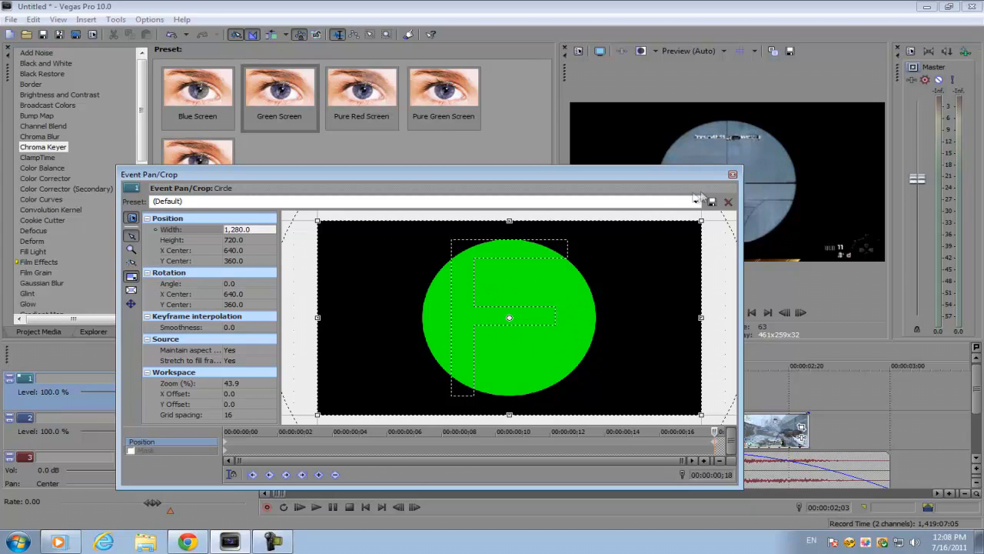
click(733, 175)
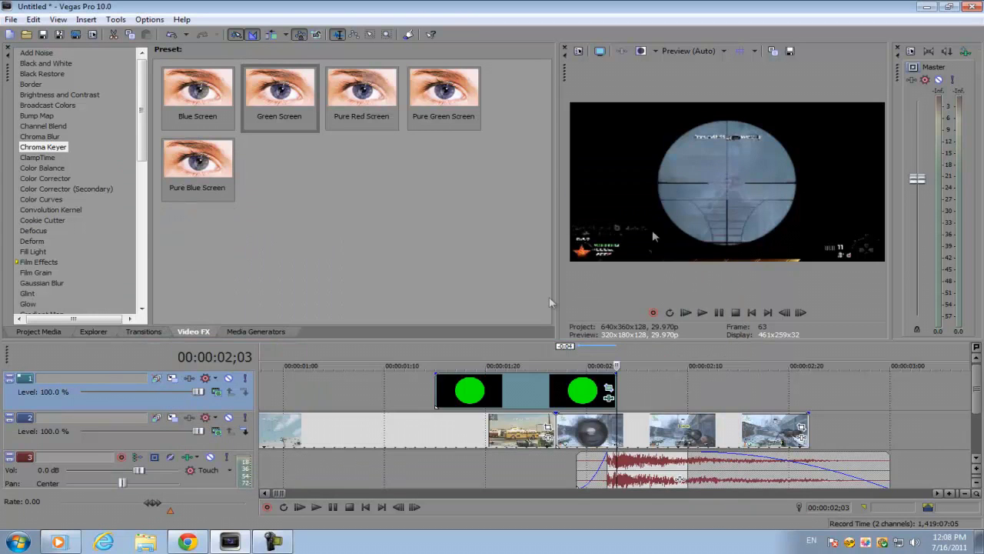
Examine the shrinking circle frame by frame from the start of the Circle event across the cut into the scope clip.
click(435, 391)
click(455, 390)
click(476, 392)
click(495, 393)
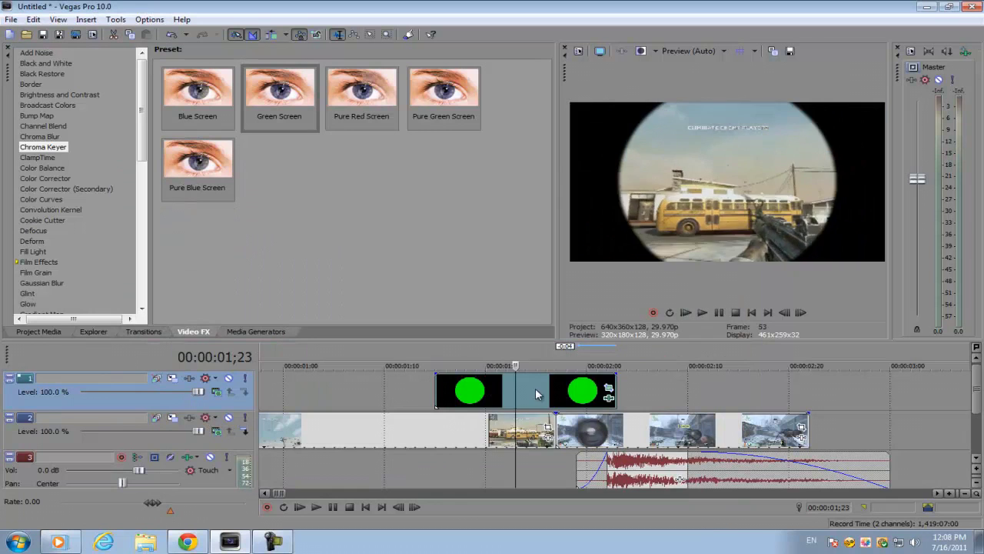
click(537, 391)
click(556, 392)
click(566, 394)
click(576, 394)
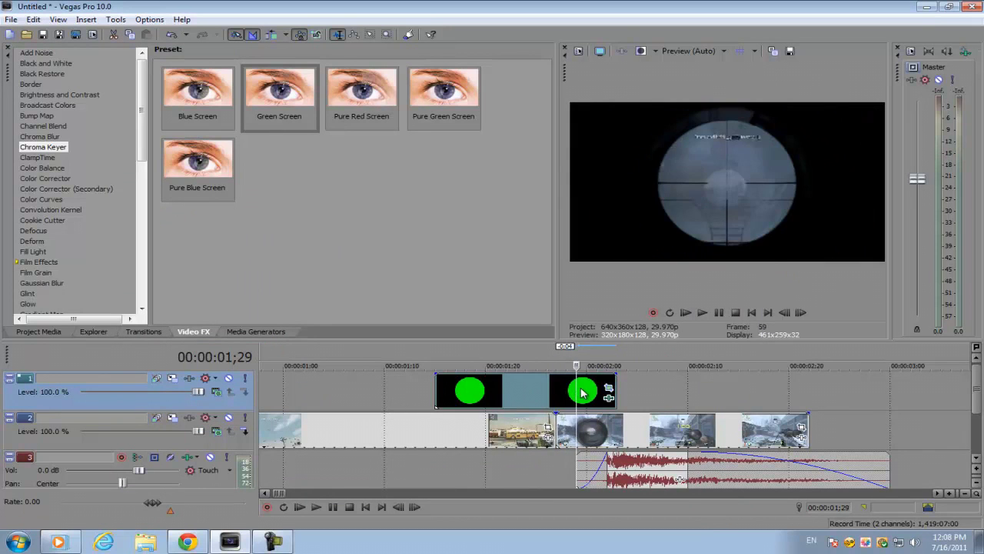
click(539, 392)
click(554, 394)
click(556, 394)
click(566, 394)
click(576, 394)
Move the scope clip one frame earlier so it overlaps the end of the first clip, and check the frames around the cut.
drag(566, 427, 556, 428)
click(596, 396)
click(604, 388)
click(557, 396)
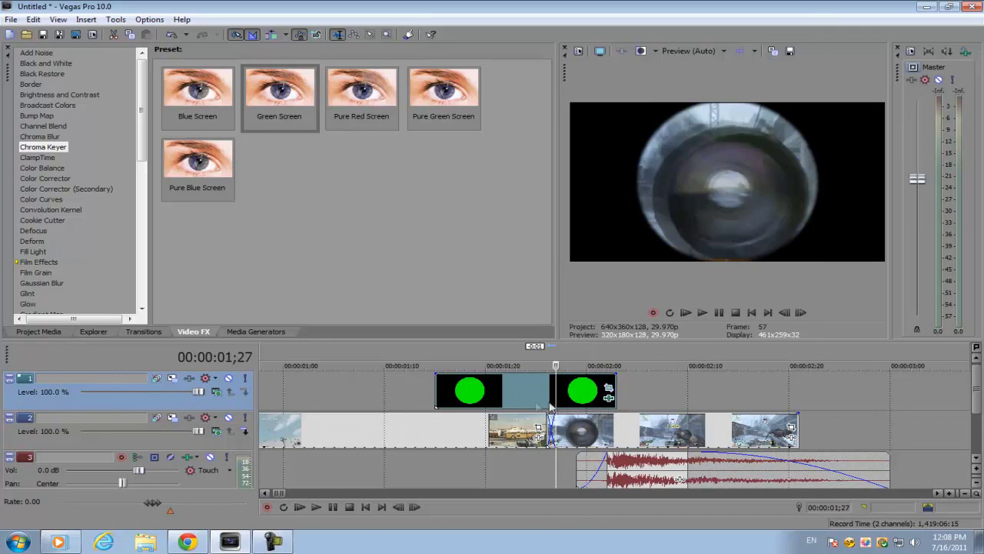
click(525, 404)
key(Right)
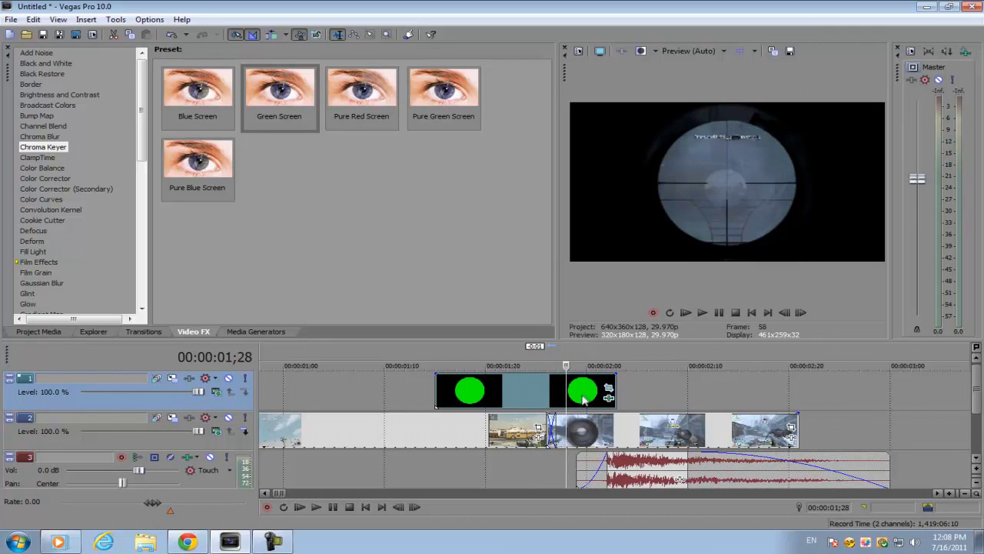
key(Right)
key(Right)
Select the range from 00:00:00;00 to 00:00:03;00 and play back the complete transition.
scroll(276, 372, down, 3)
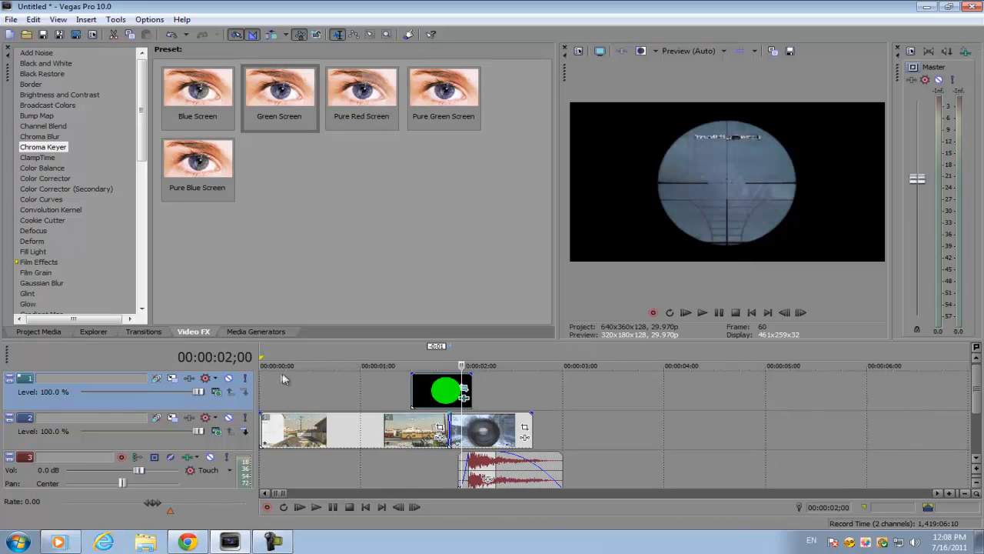
drag(263, 357, 562, 357)
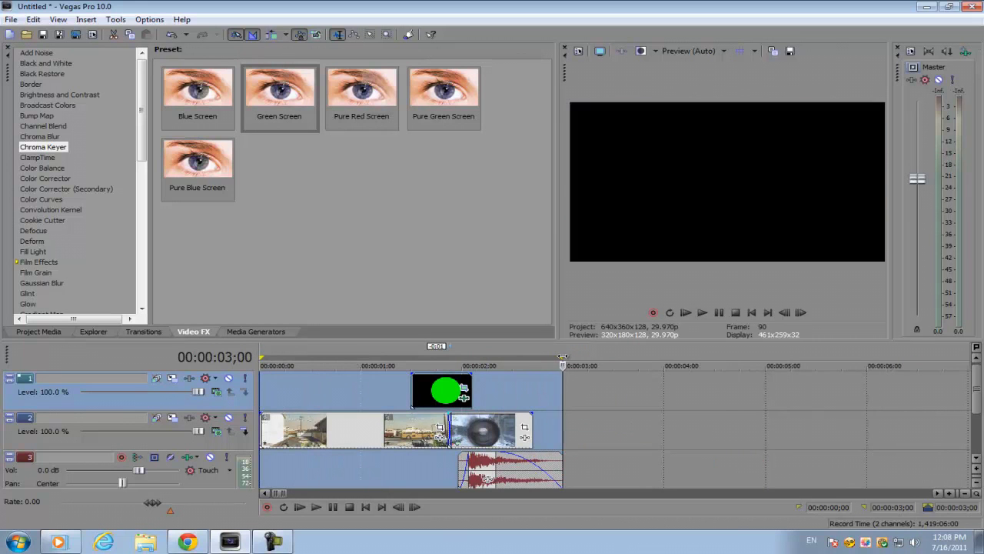
key(space)
key(space)
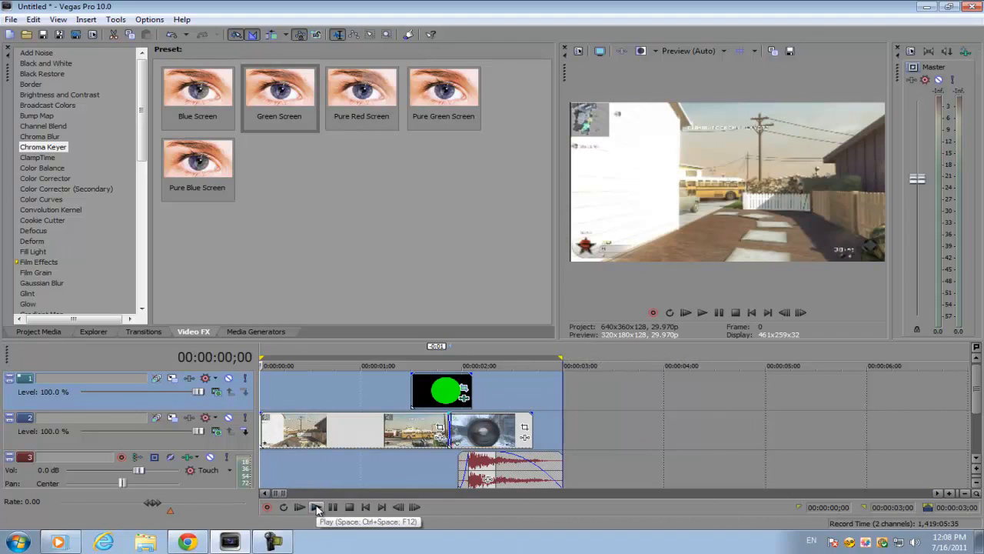
click(316, 507)
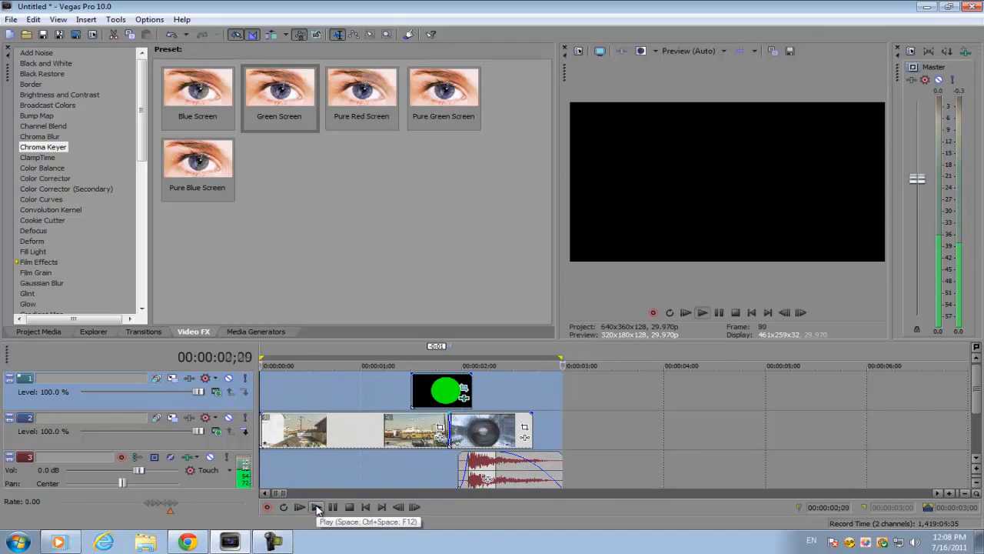
click(336, 509)
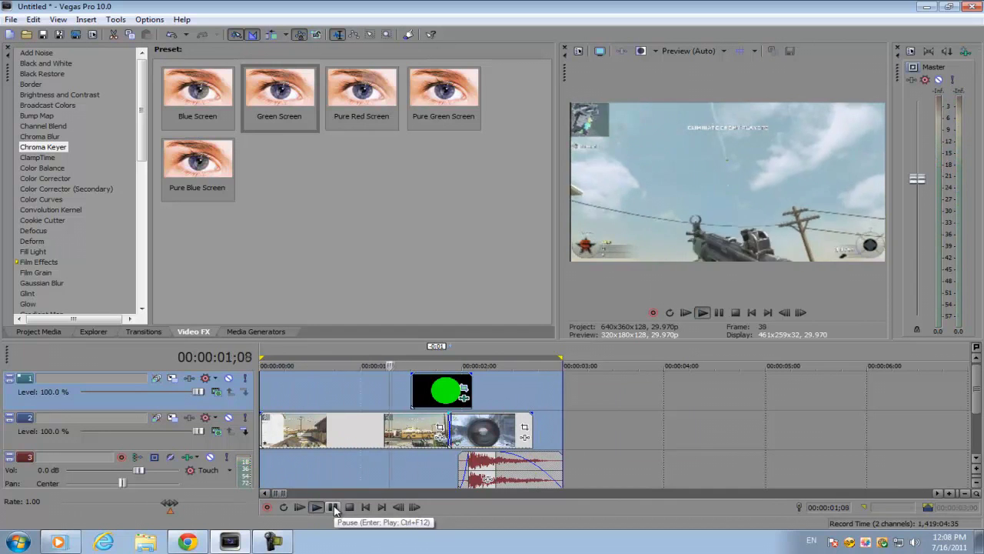